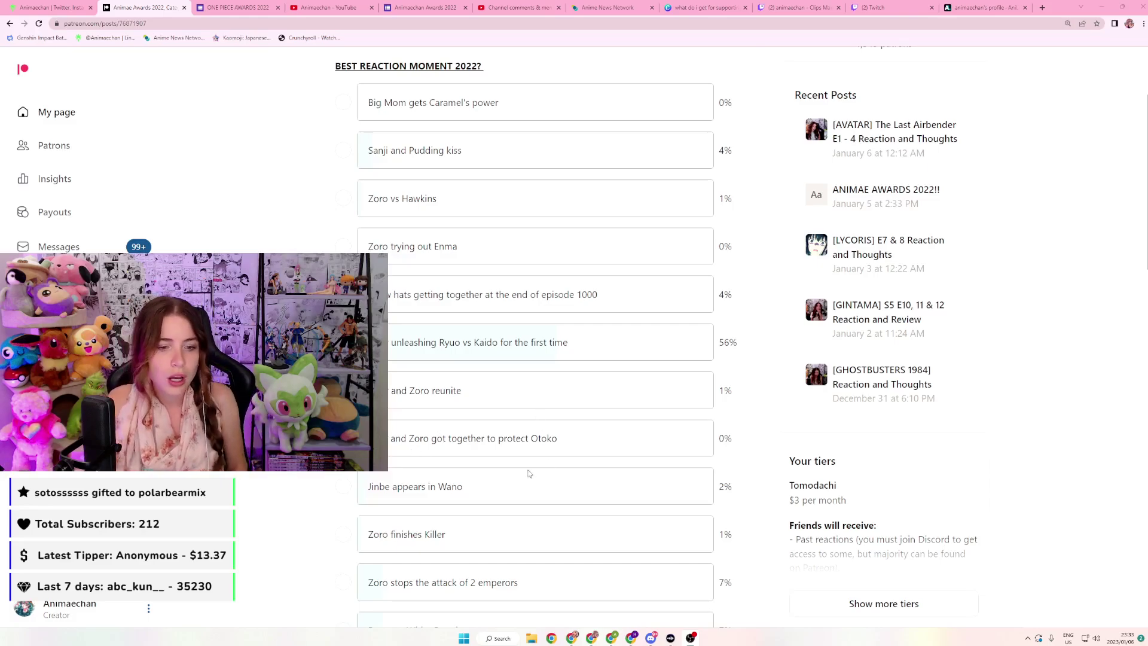
Review the Best Reaction Moment 2022 poll options and vote for "Luffy and Zoro reunite"
{"action": "scroll", "coordinate": [527, 472], "scroll_direction": "down", "scroll_amount": 2}
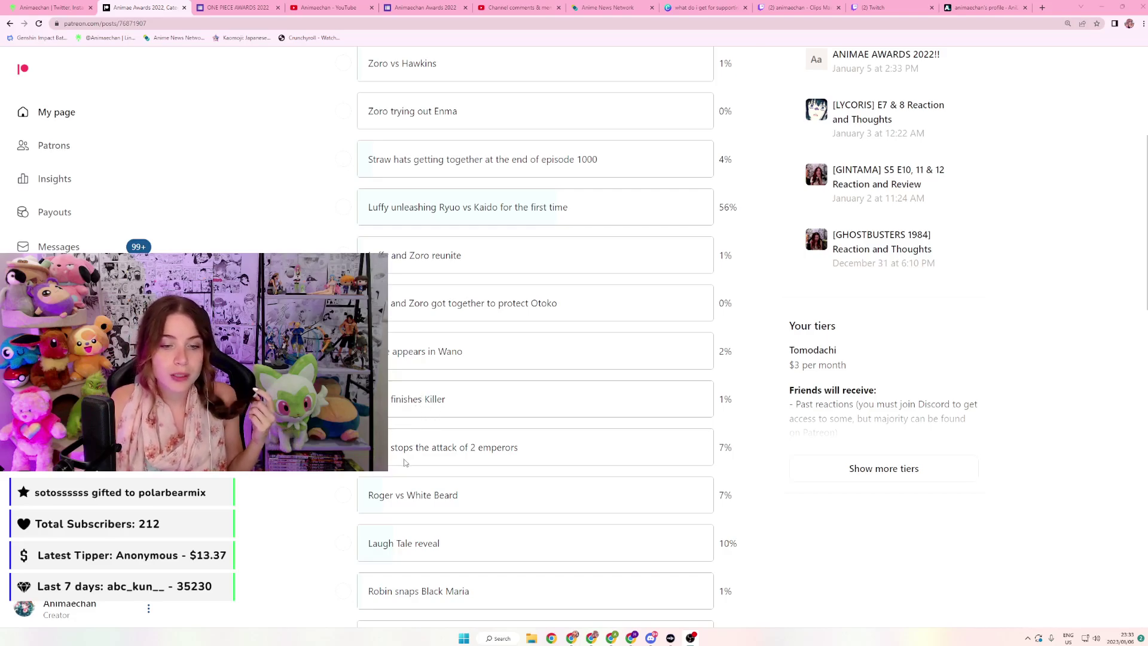
{"action": "scroll", "coordinate": [490, 508], "scroll_direction": "down", "scroll_amount": 1}
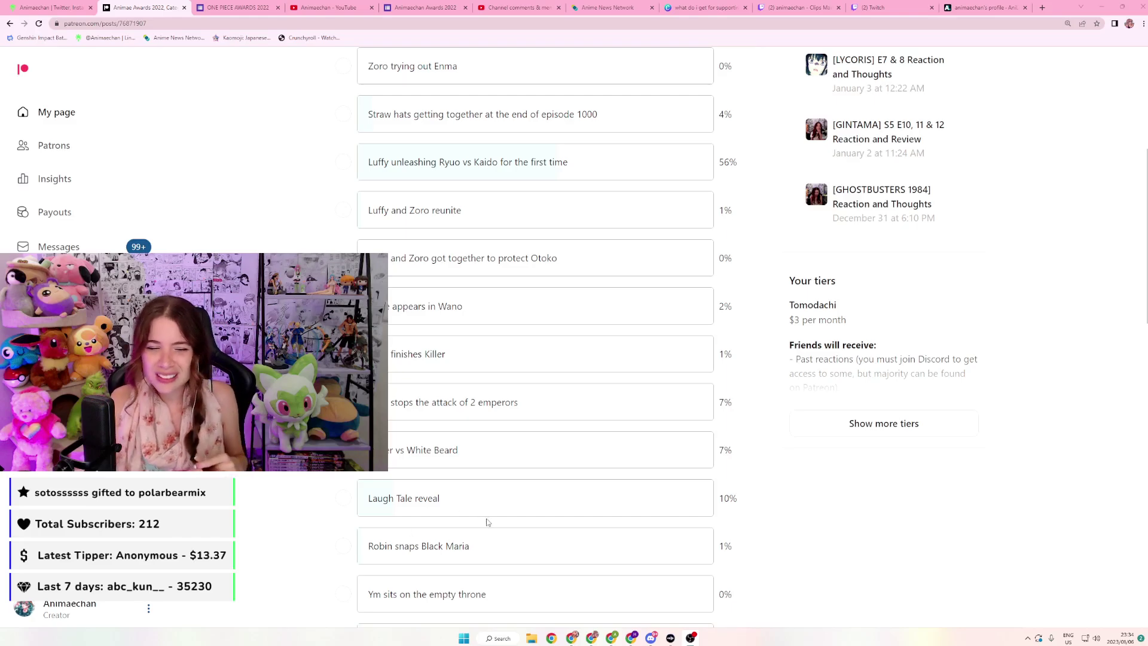
{"action": "scroll", "coordinate": [468, 510], "scroll_direction": "down", "scroll_amount": 2}
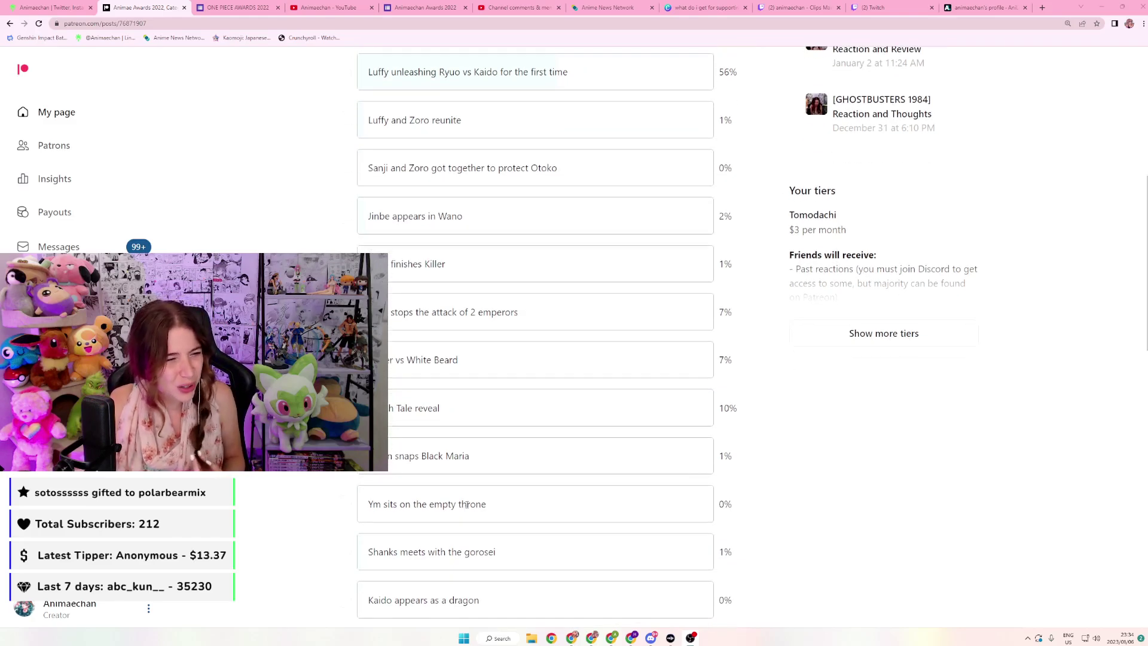
{"action": "scroll", "coordinate": [451, 458], "scroll_direction": "down", "scroll_amount": 1}
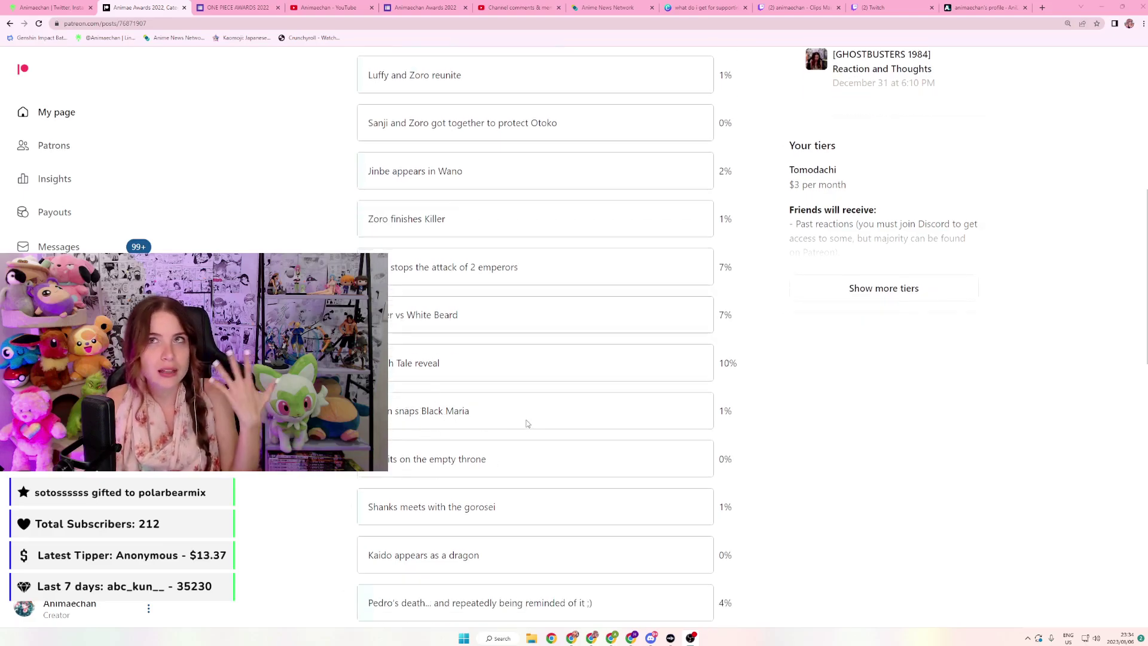
{"action": "scroll", "coordinate": [431, 398], "scroll_direction": "down", "scroll_amount": 1}
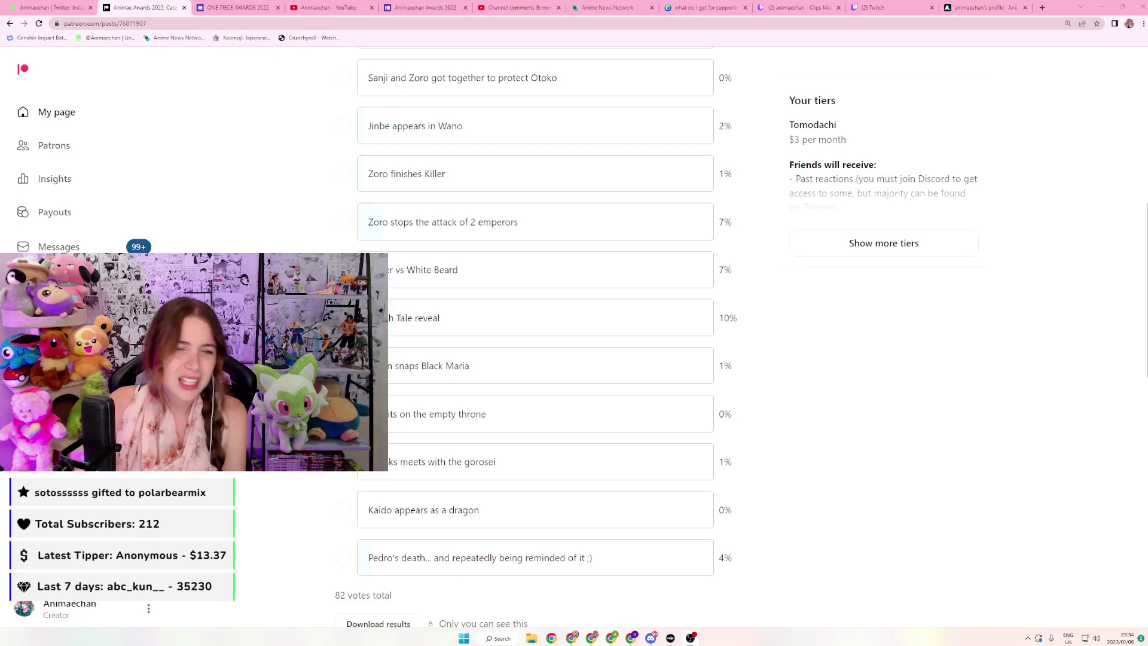
{"action": "scroll", "coordinate": [469, 461], "scroll_direction": "up", "scroll_amount": 3}
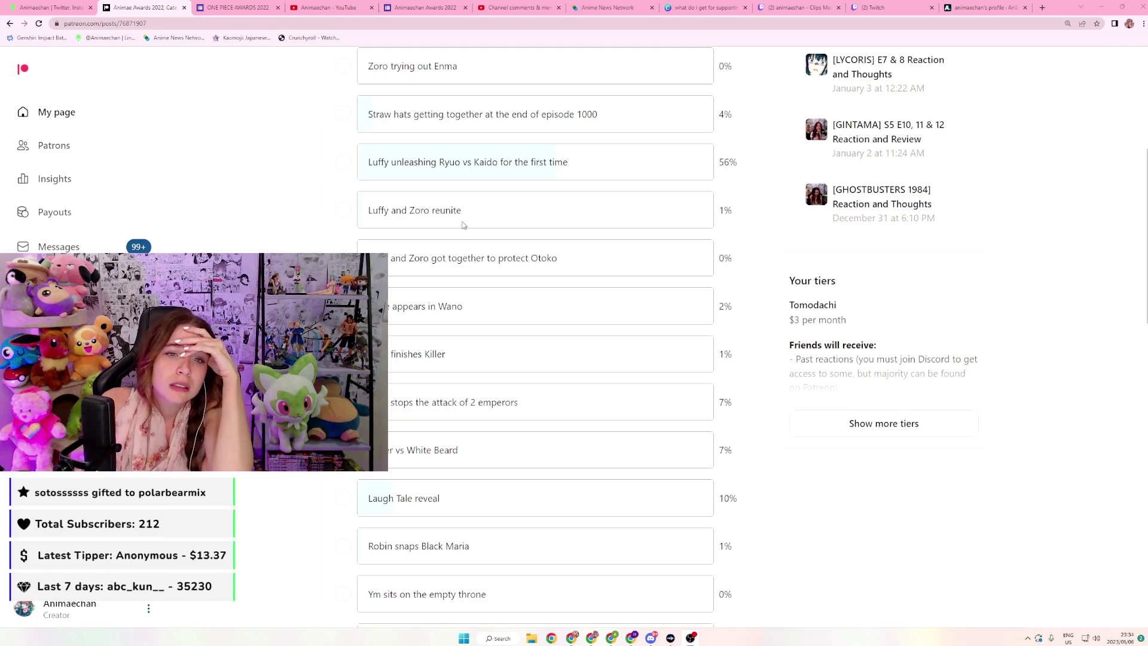
{"action": "scroll", "coordinate": [462, 225], "scroll_direction": "up", "scroll_amount": 2}
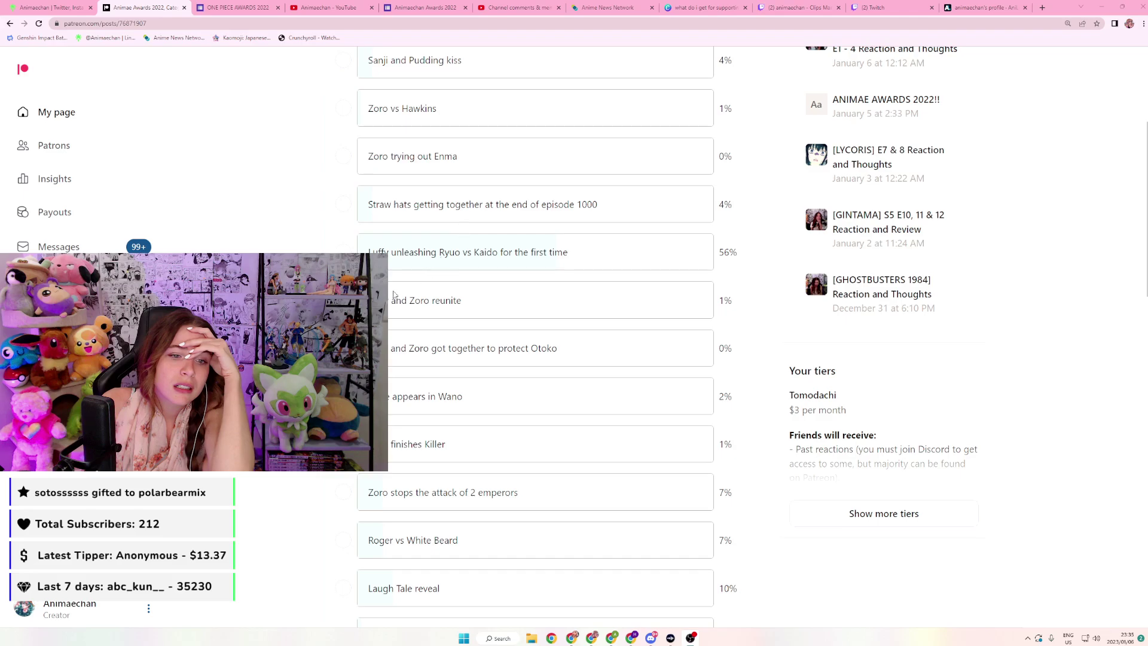
{"action": "scroll", "coordinate": [383, 293], "scroll_direction": "down", "scroll_amount": 1}
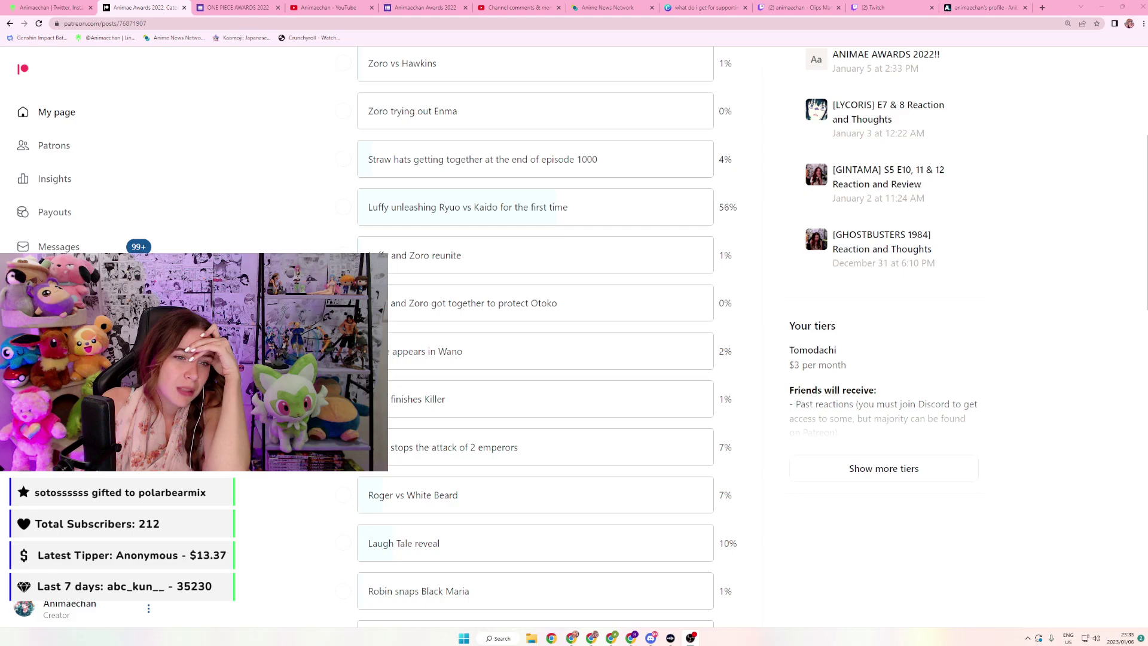
{"action": "left_click", "coordinate": [343, 255]}
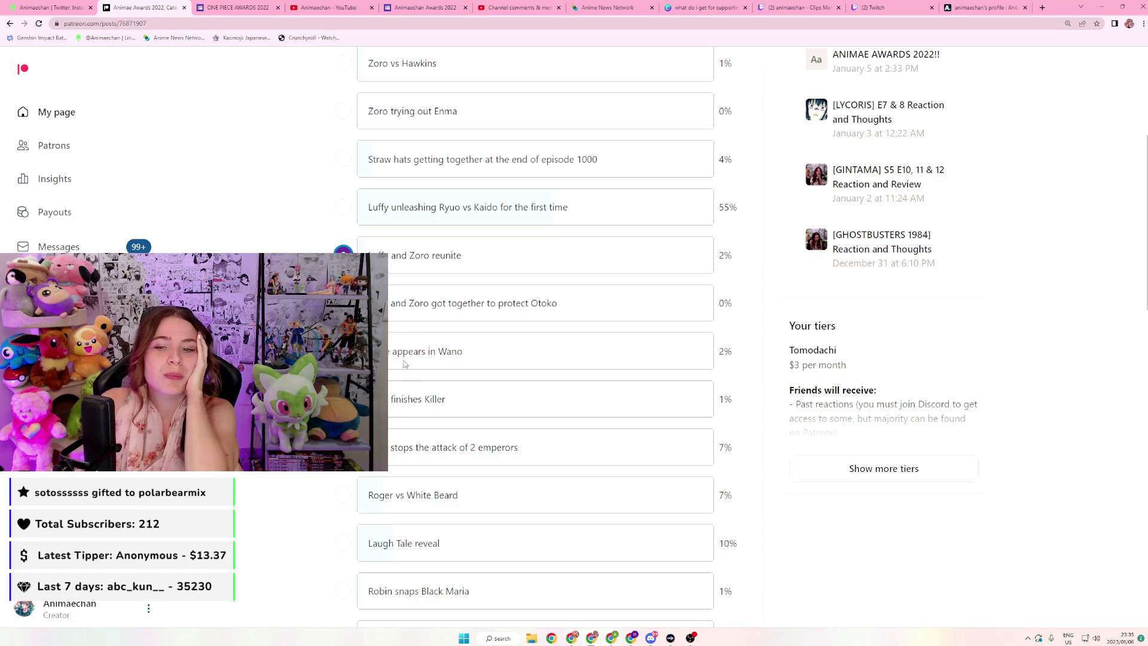
Switch to the ONE PIECE AWARDS 2022 form and choose Jinbe as Best Boy and Nami as Best Girl
{"action": "key", "text": "ctrl+Tab"}
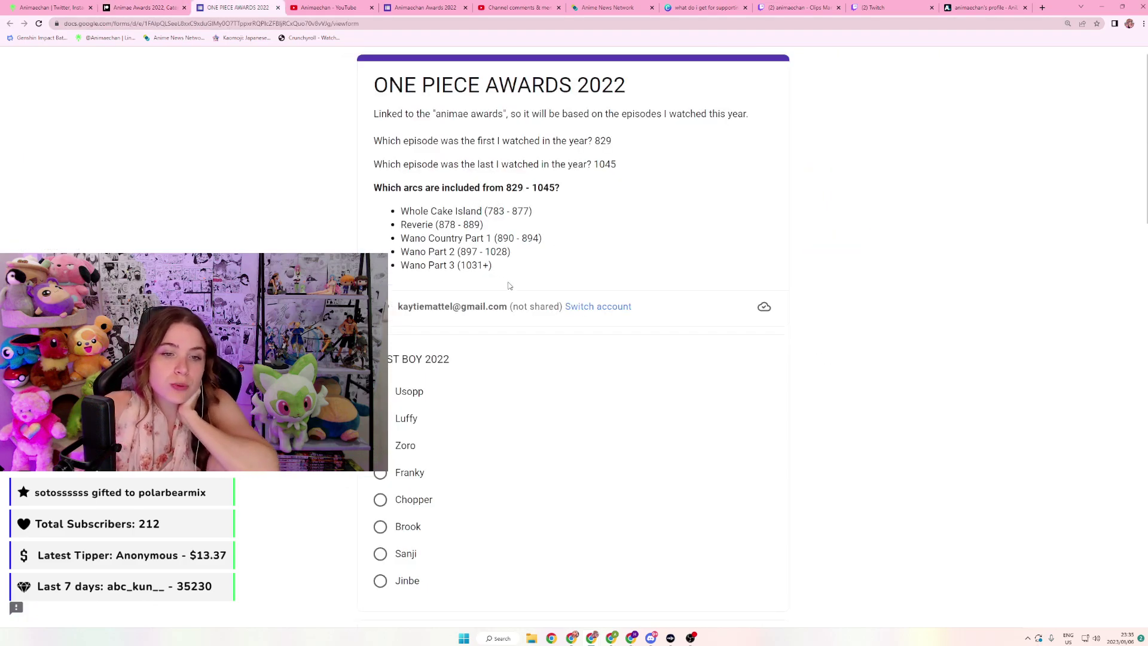
{"action": "scroll", "coordinate": [483, 278], "scroll_direction": "down", "scroll_amount": 1}
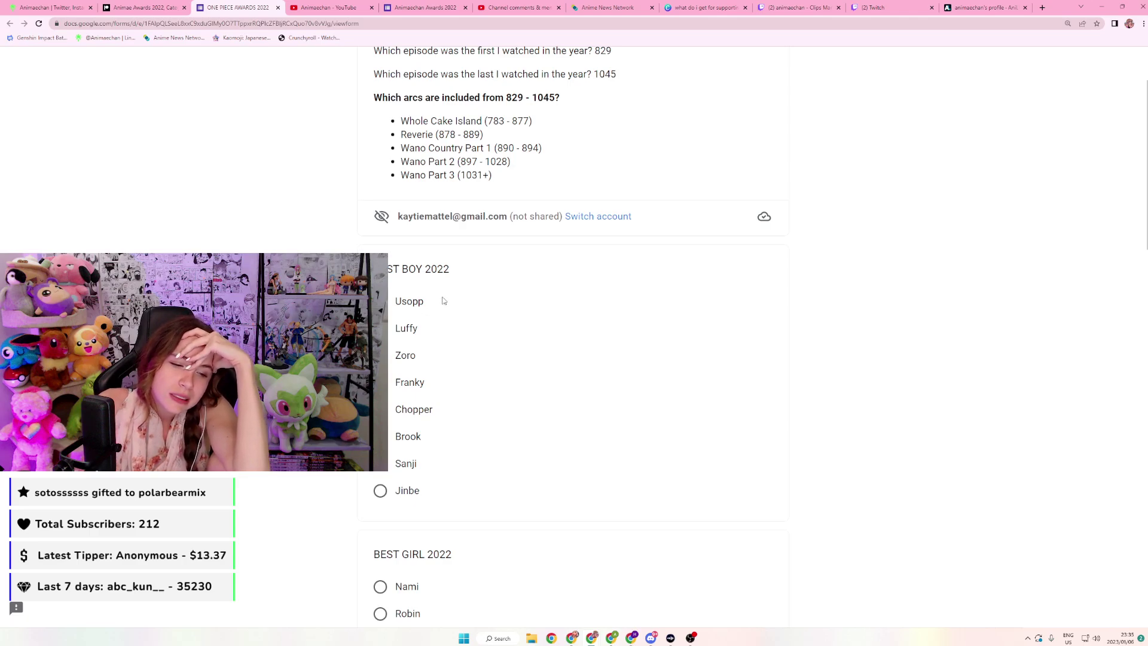
{"action": "left_click", "coordinate": [401, 492]}
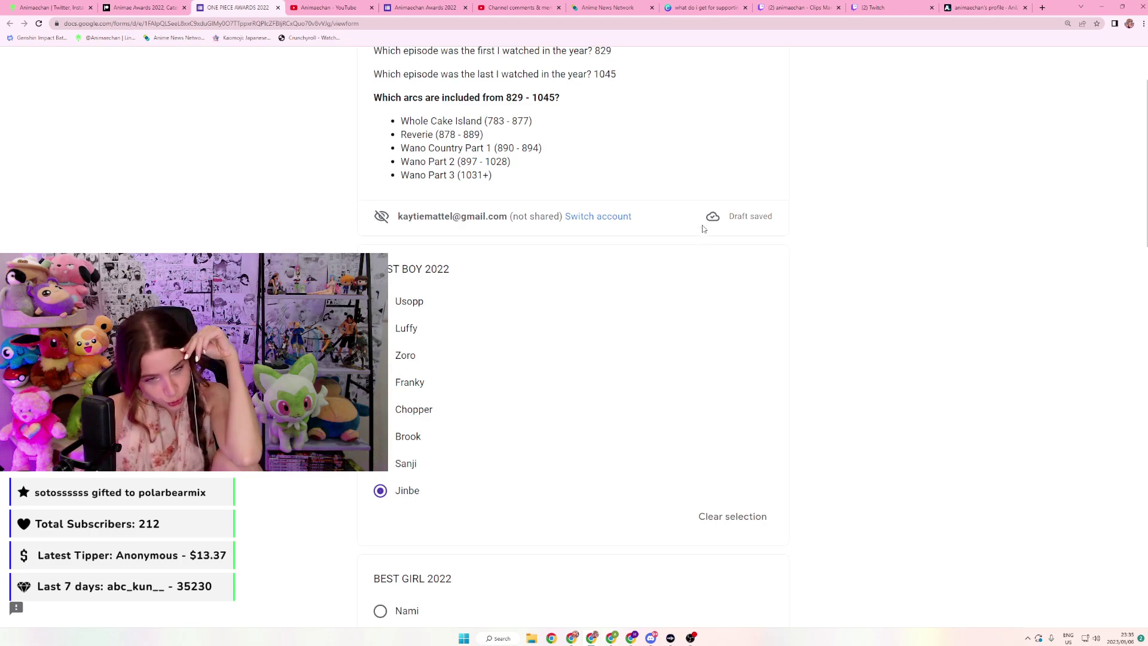
{"action": "scroll", "coordinate": [747, 233], "scroll_direction": "down", "scroll_amount": 5}
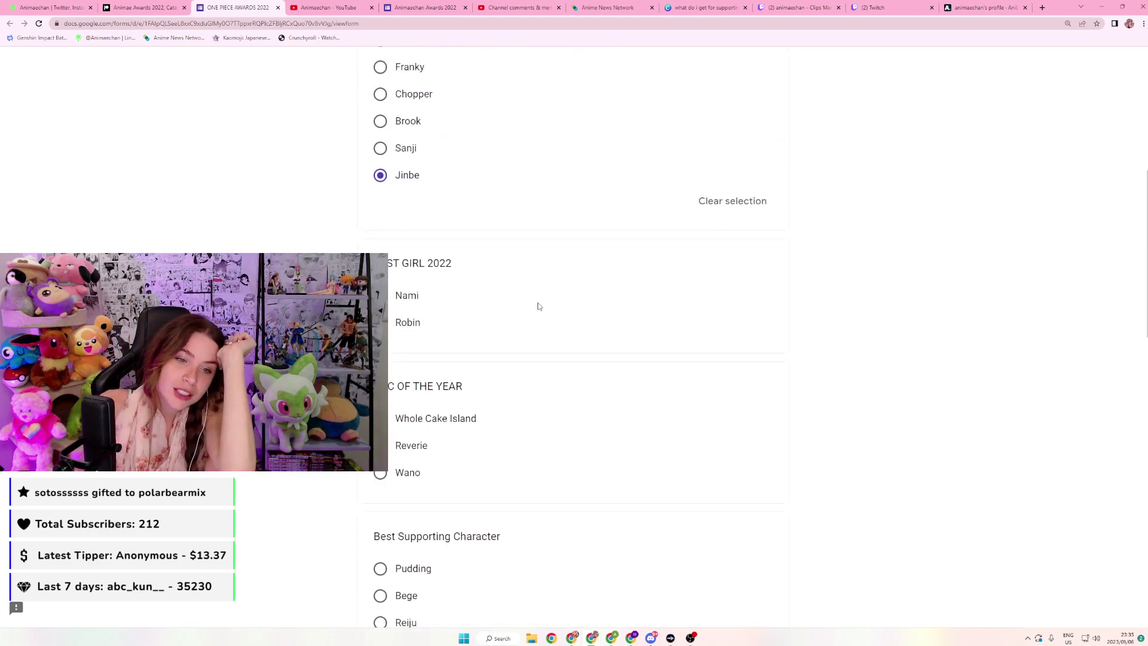
{"action": "left_click", "coordinate": [400, 304]}
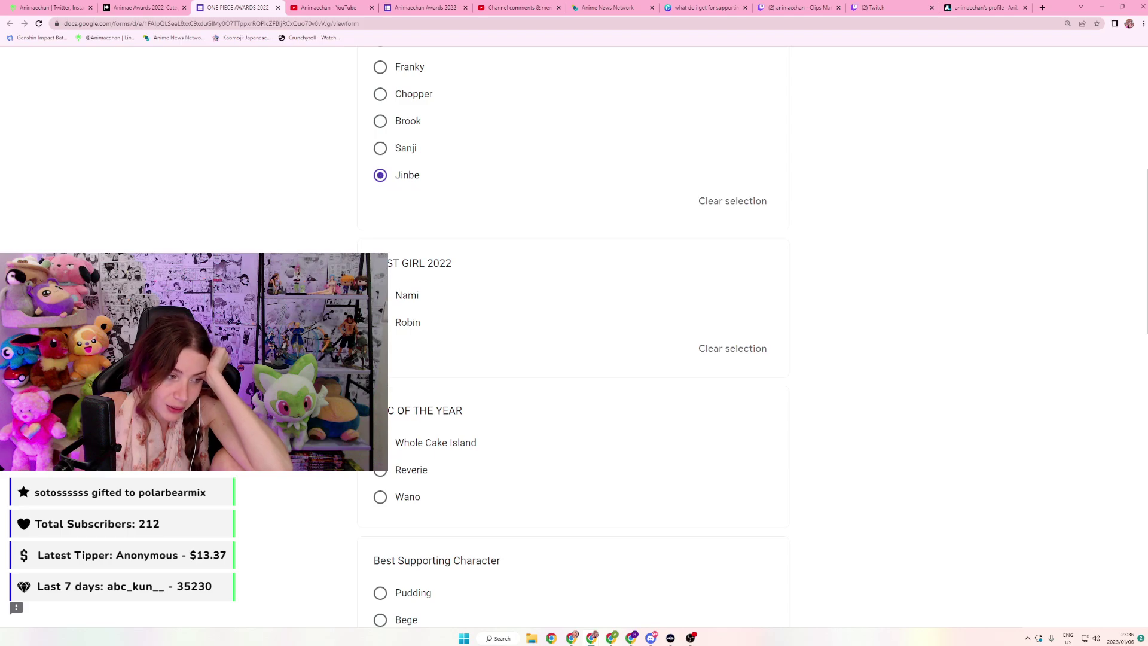
Choose Reverie as the Arc of the Year
{"action": "scroll", "coordinate": [413, 351], "scroll_direction": "down", "scroll_amount": 2}
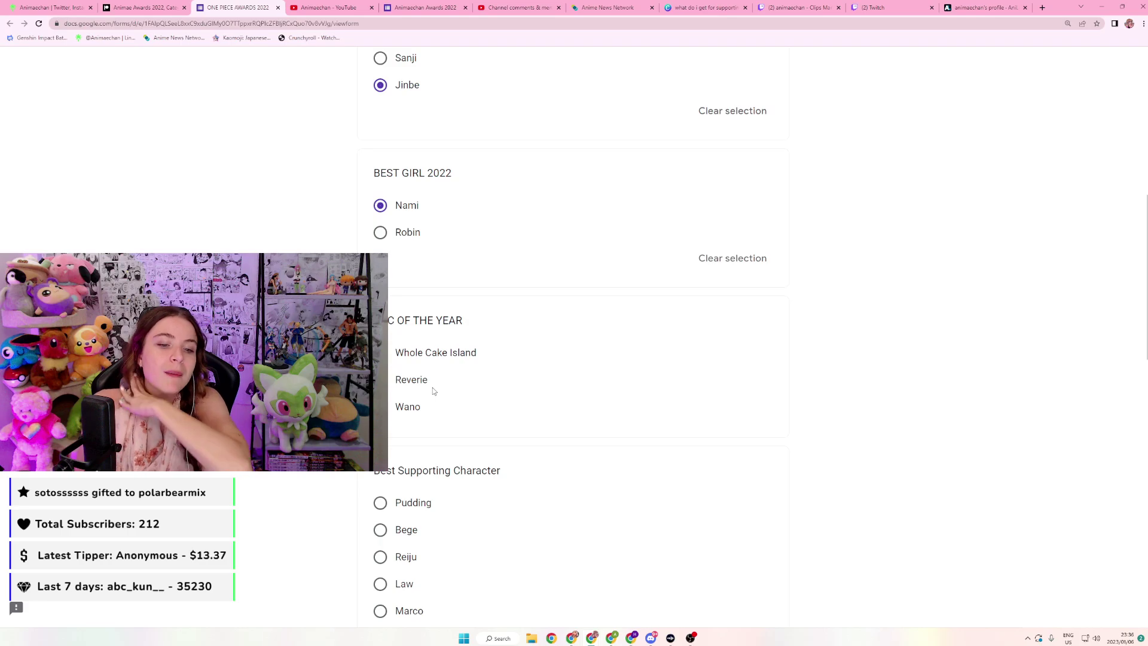
{"action": "left_click_drag", "start_coordinate": [409, 382], "coordinate": [412, 381]}
{"action": "left_click", "coordinate": [474, 399]}
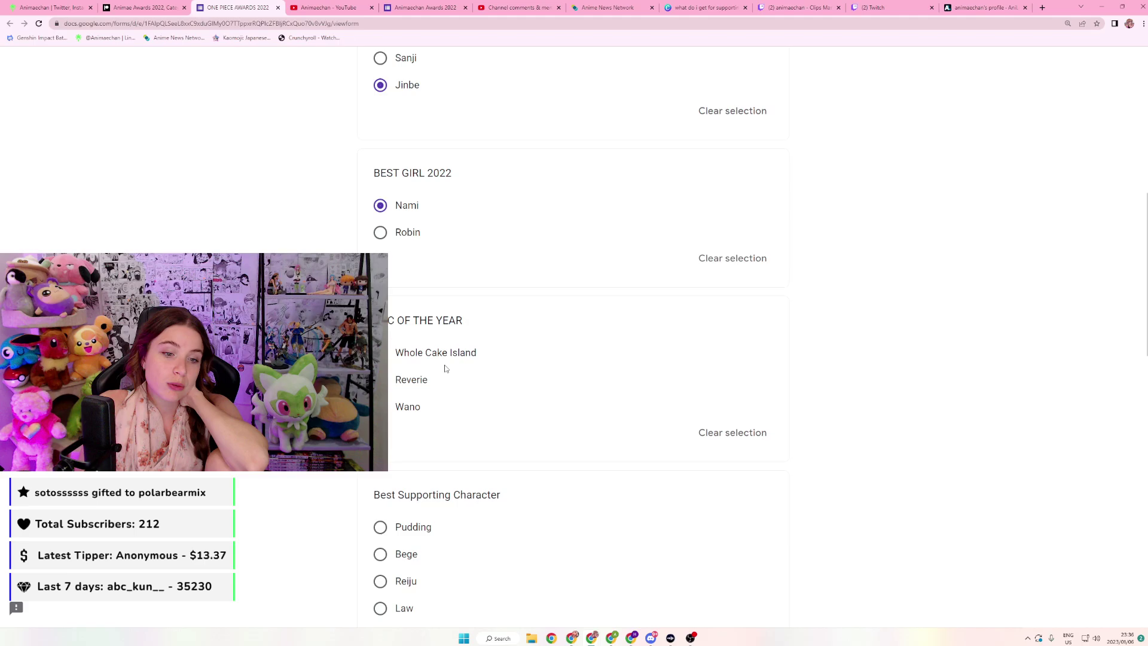
{"action": "left_click", "coordinate": [412, 381]}
{"action": "scroll", "coordinate": [412, 388], "scroll_direction": "down", "scroll_amount": 2}
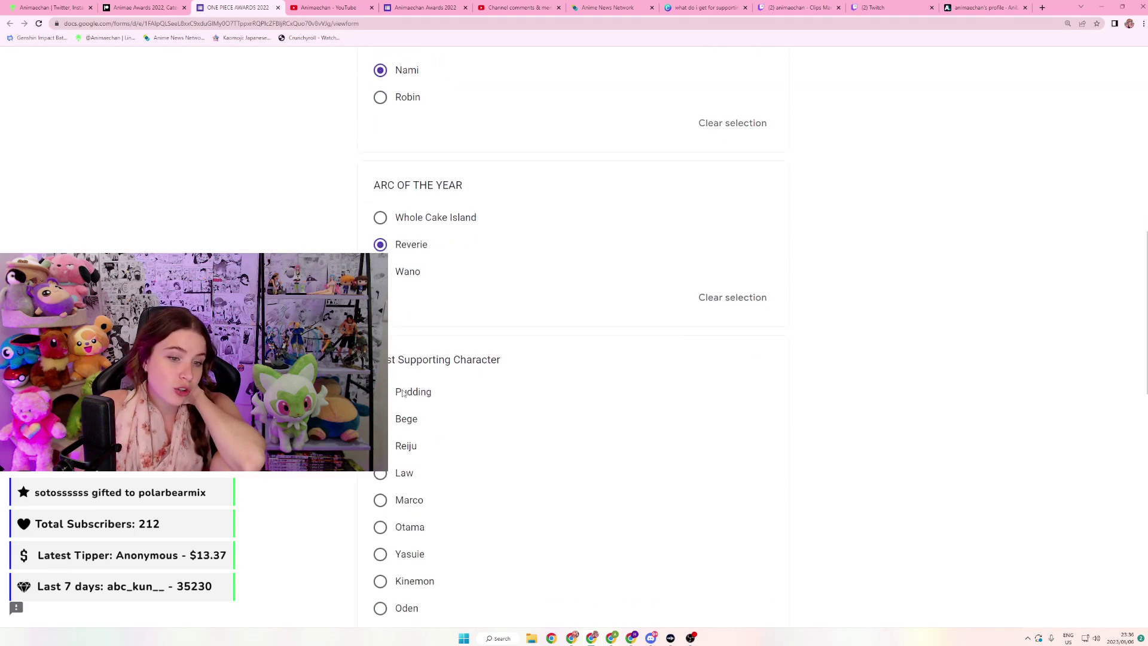
Try Wano as the Arc of the Year answer and restore Reverie
{"action": "left_click", "coordinate": [401, 276]}
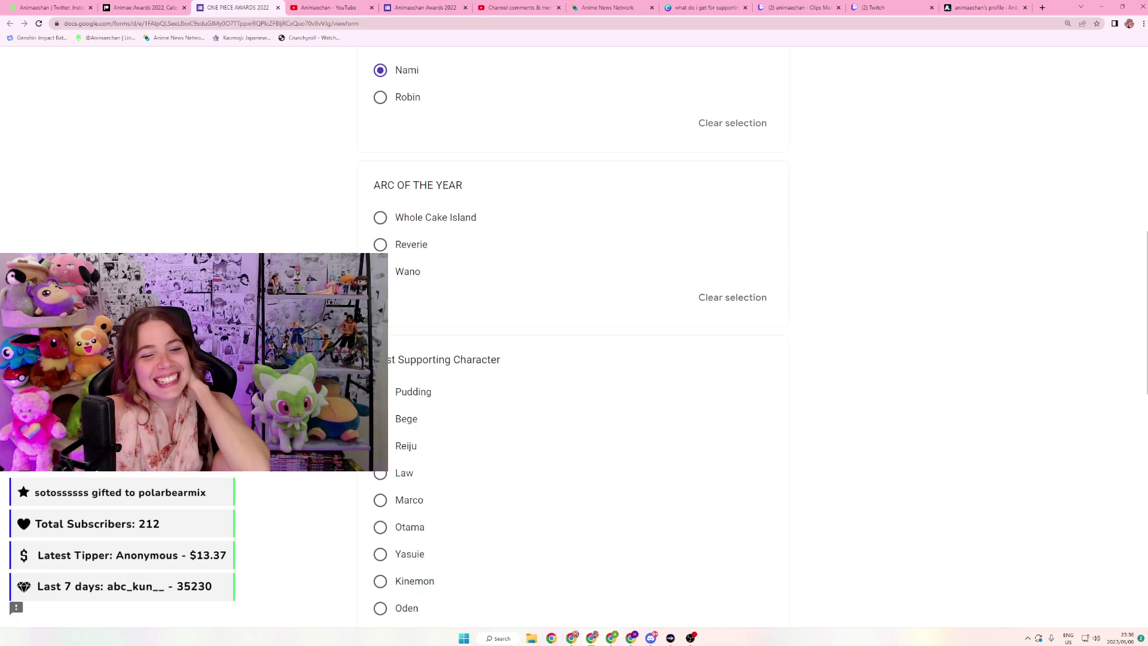
{"action": "left_click", "coordinate": [406, 247]}
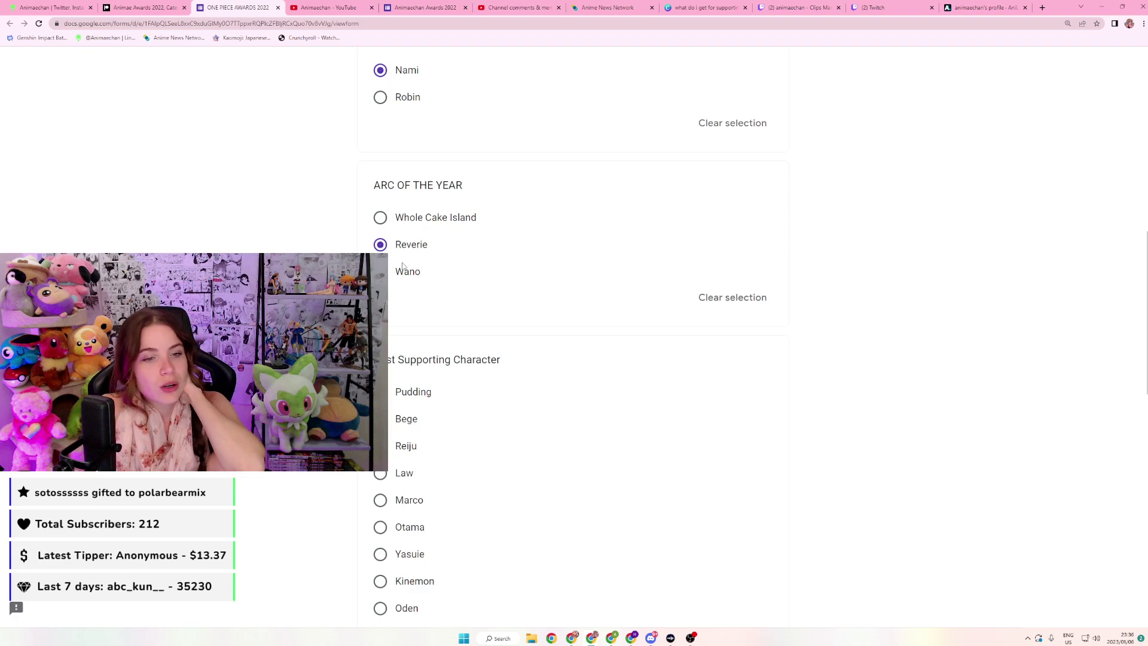
{"action": "left_click", "coordinate": [411, 273]}
{"action": "left_click", "coordinate": [406, 281]}
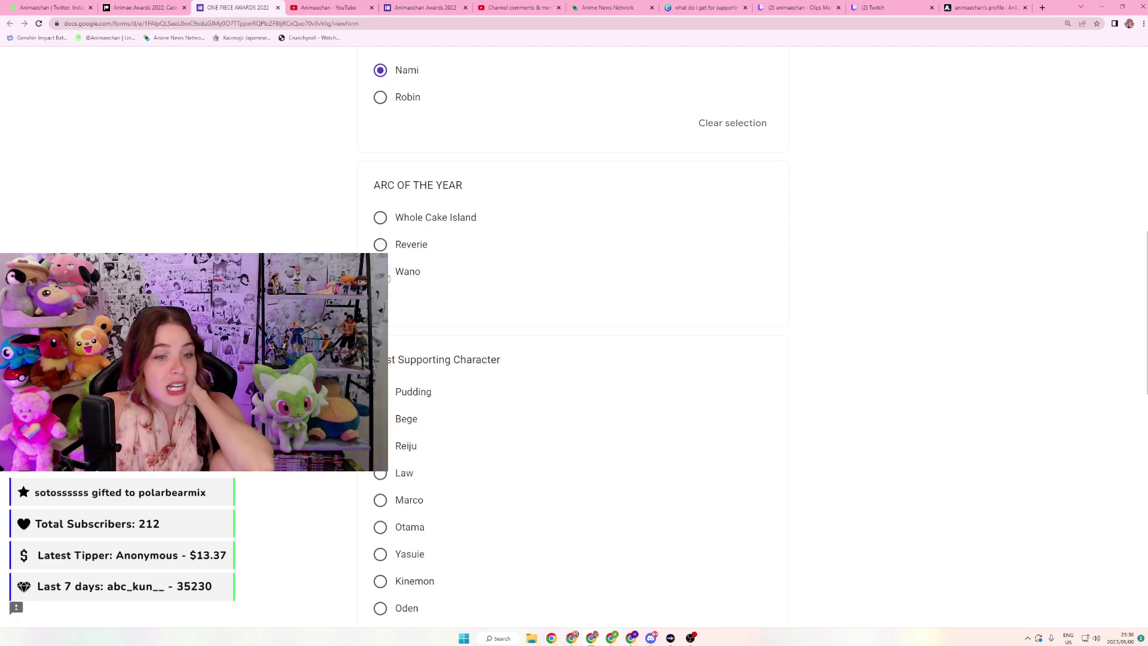
{"action": "left_click", "coordinate": [400, 278]}
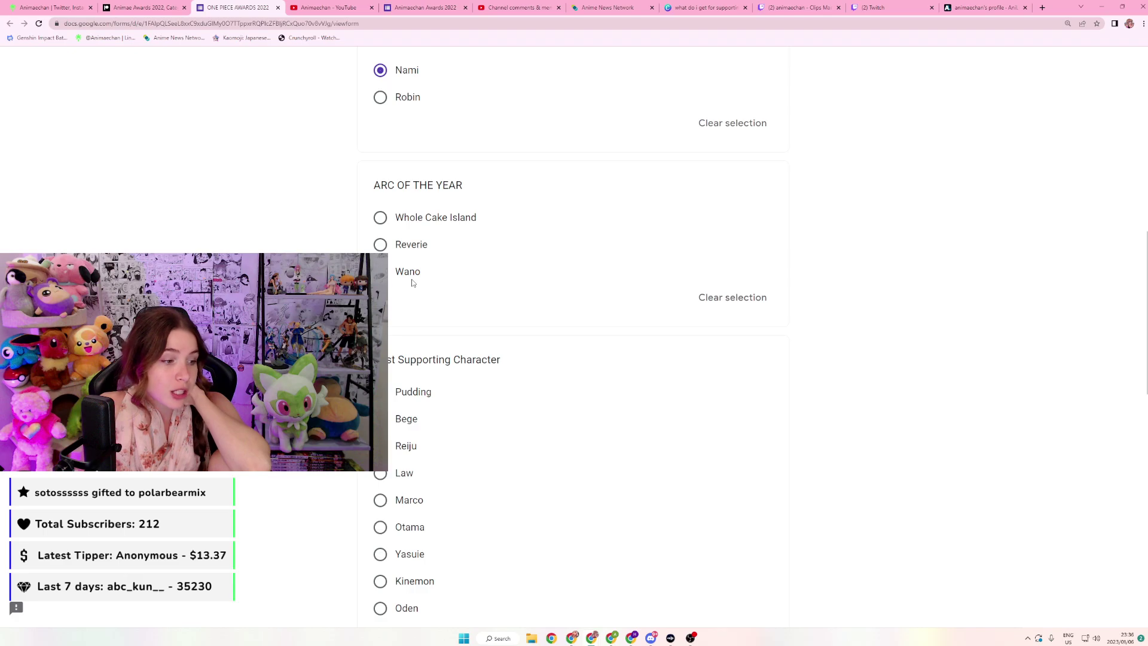
{"action": "left_click", "coordinate": [402, 247]}
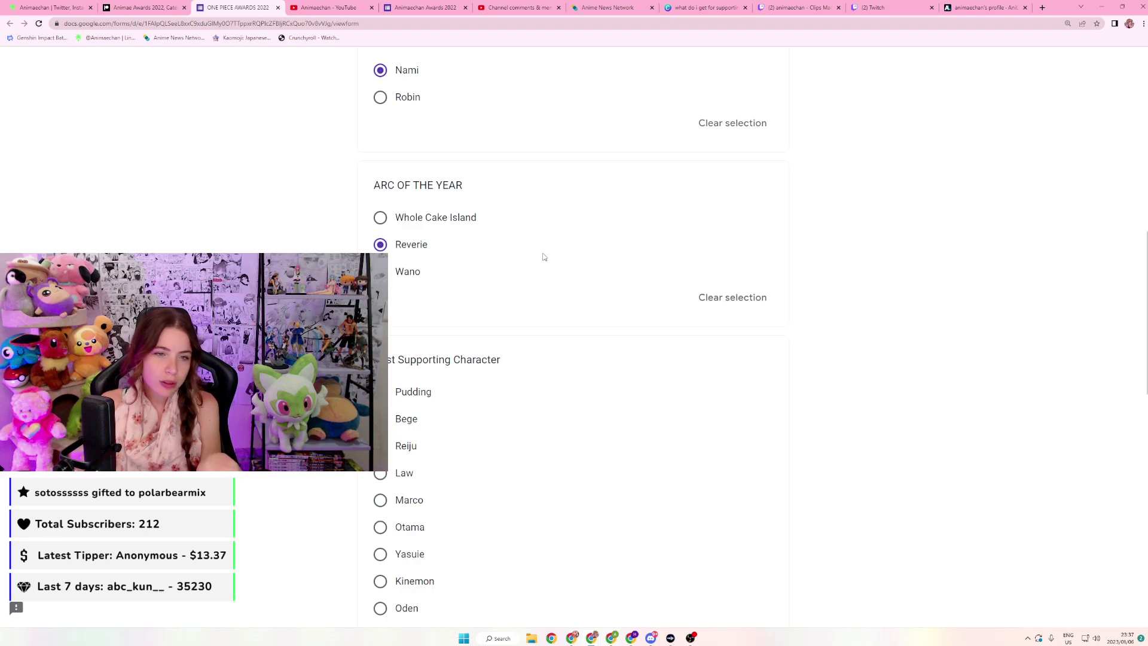
{"action": "left_click", "coordinate": [389, 277]}
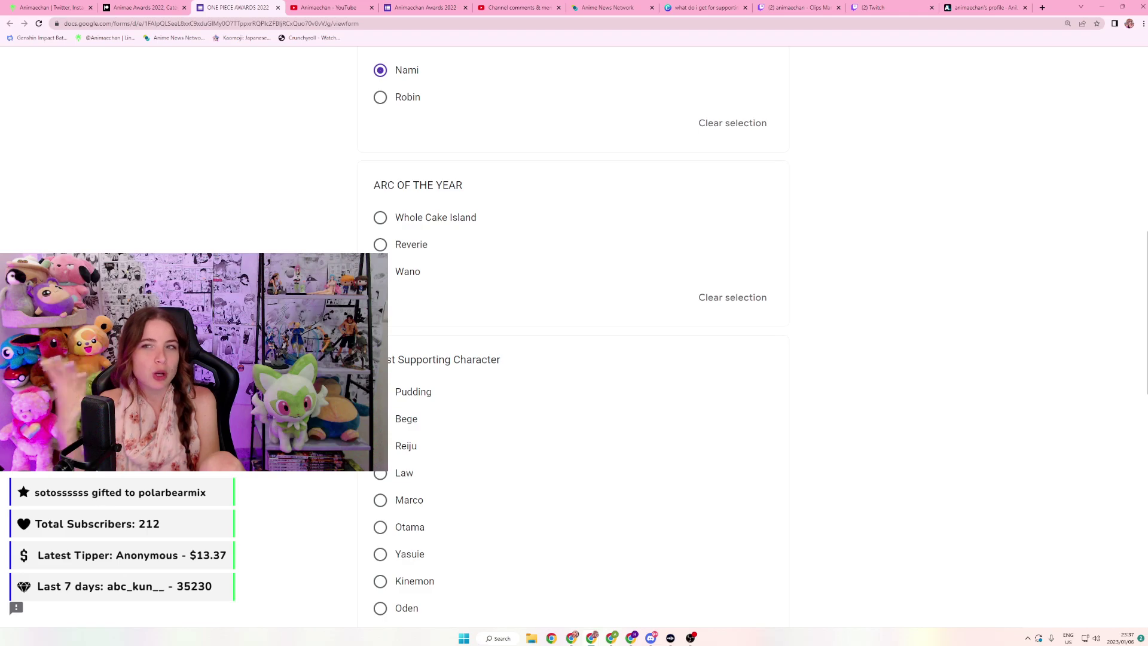
{"action": "left_click", "coordinate": [385, 245]}
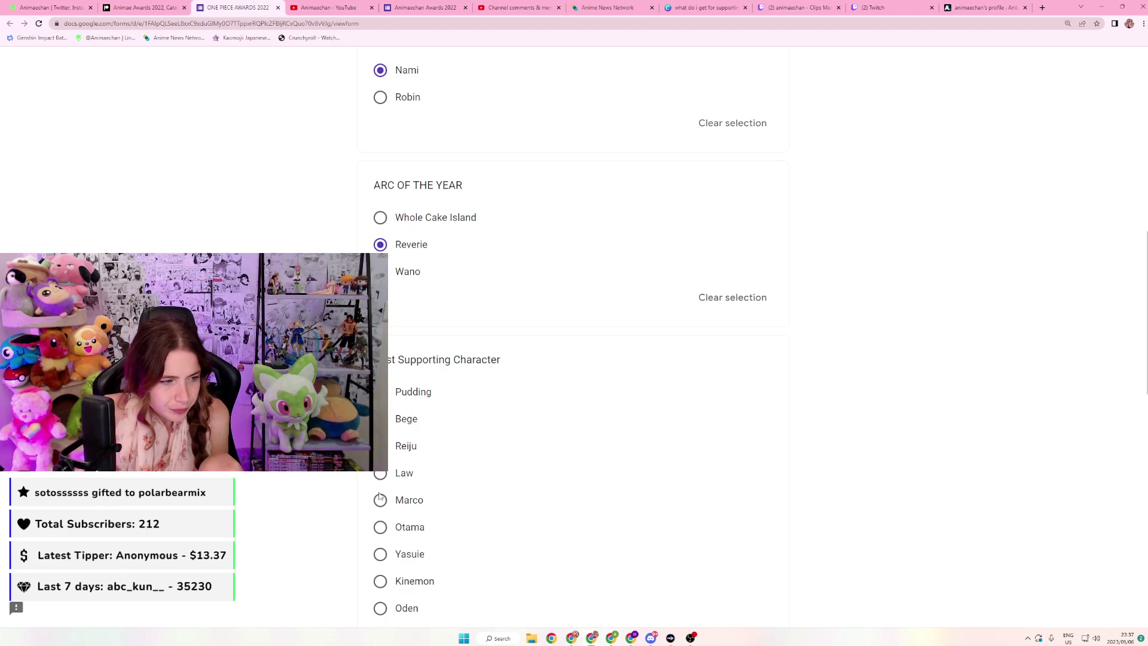
Choose Pudding as Best Supporting Character and Big Mom as Antagonist of the Year
{"action": "scroll", "coordinate": [386, 498], "scroll_direction": "down", "scroll_amount": 1}
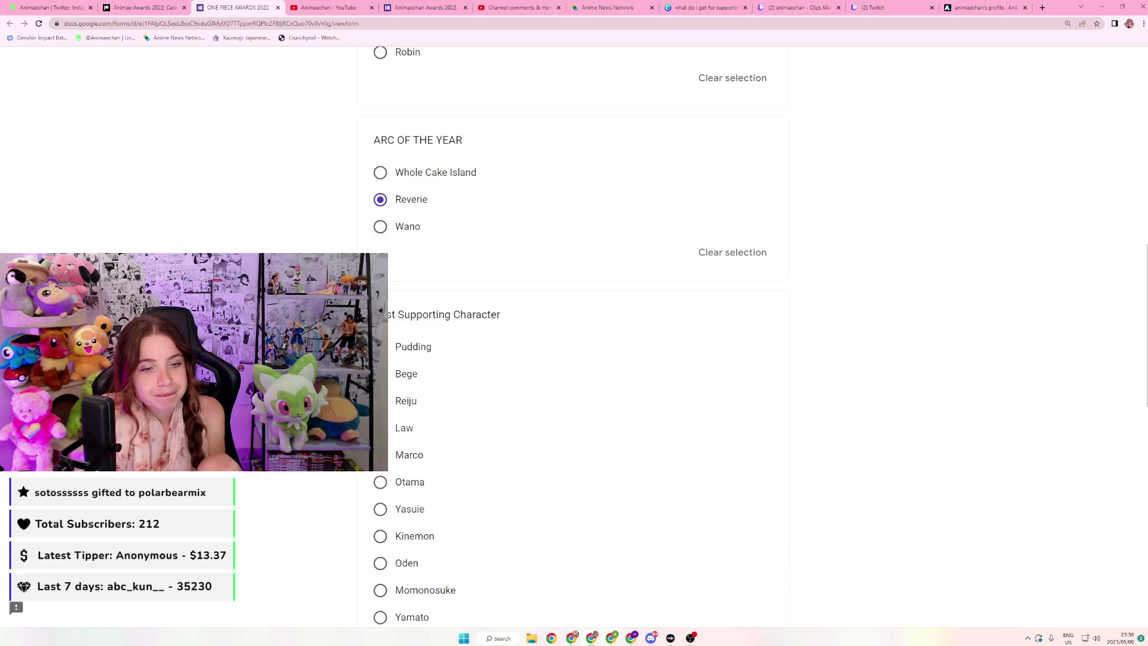
{"action": "scroll", "coordinate": [500, 448], "scroll_direction": "down", "scroll_amount": 2}
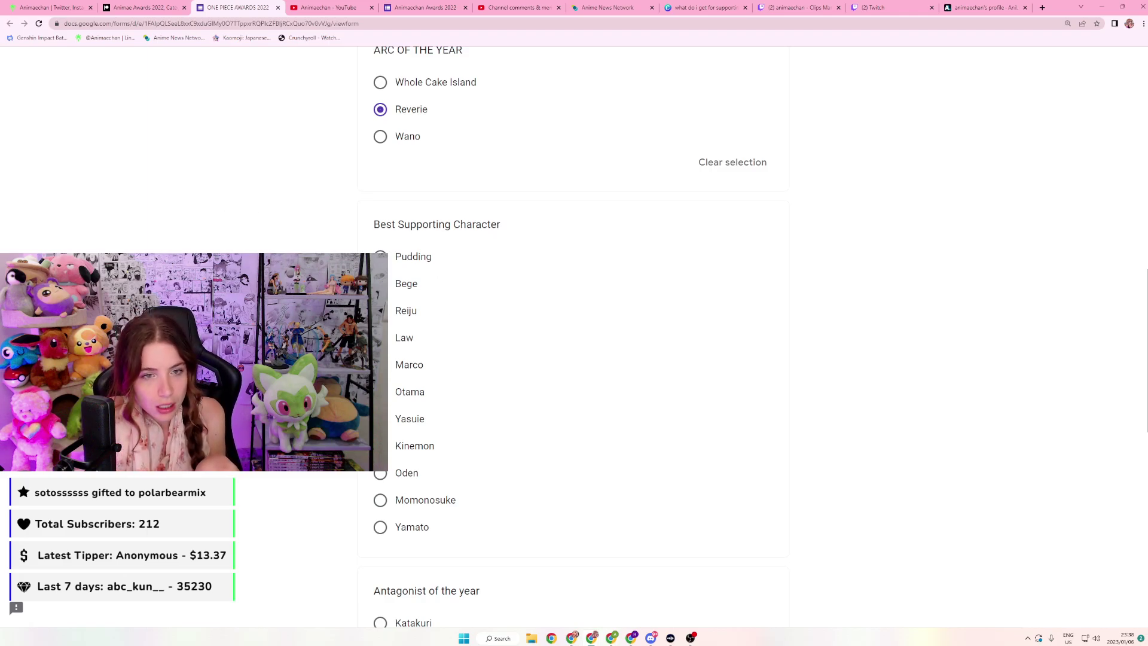
{"action": "left_click", "coordinate": [408, 259]}
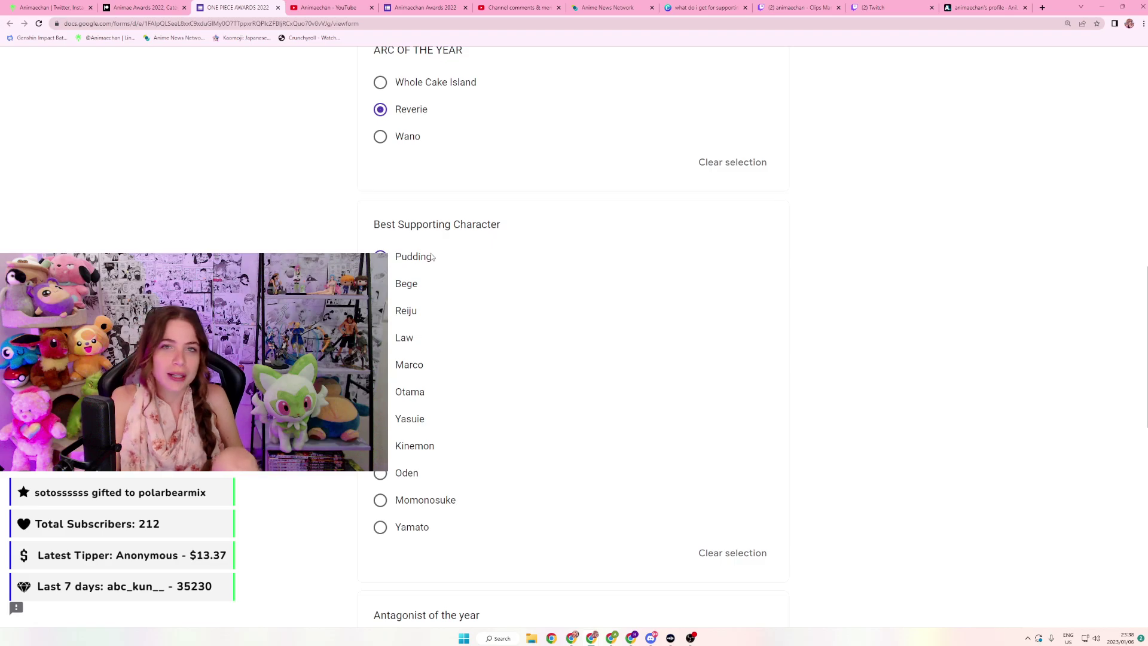
{"action": "scroll", "coordinate": [441, 192], "scroll_direction": "down", "scroll_amount": 5}
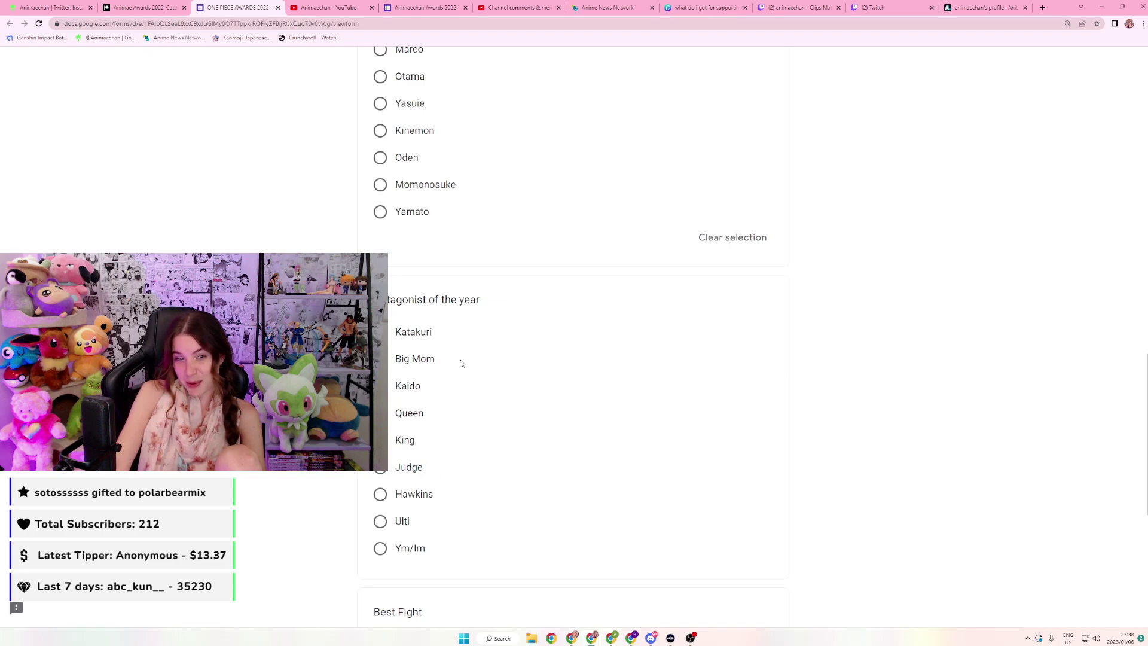
{"action": "left_click", "coordinate": [414, 363]}
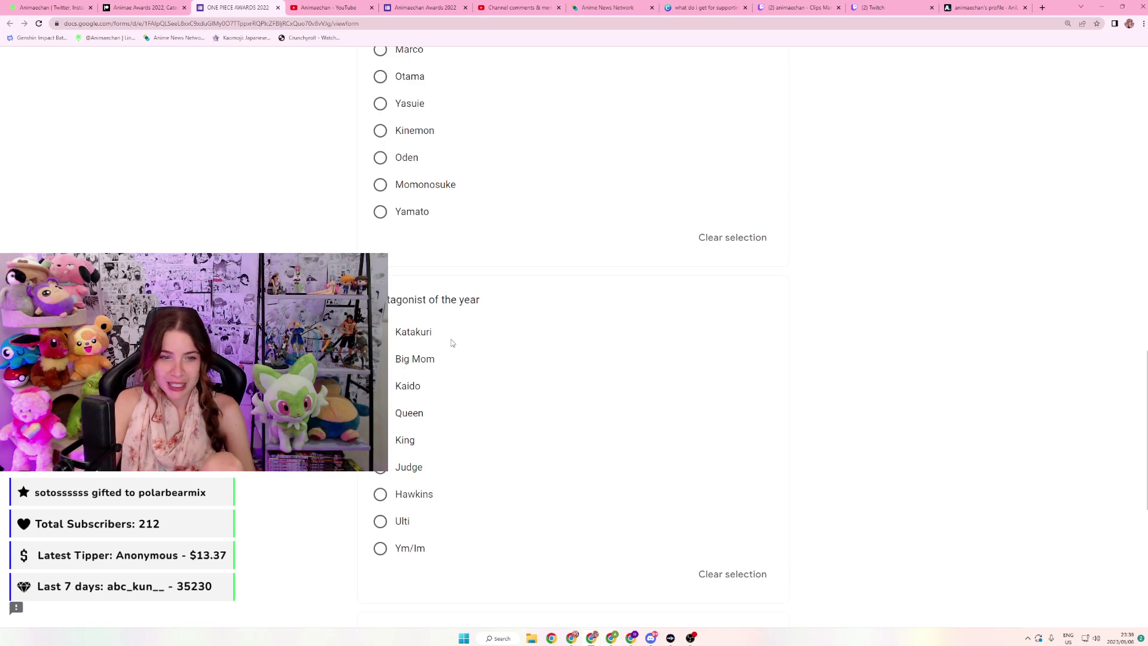
Choose "Luffy, Zoro, Law, Kid & Killer VS Big Mom and Kaido" as Best Fight and submit the form
{"action": "scroll", "coordinate": [526, 356], "scroll_direction": "down", "scroll_amount": 2}
{"action": "scroll", "coordinate": [532, 377], "scroll_direction": "down", "scroll_amount": 1}
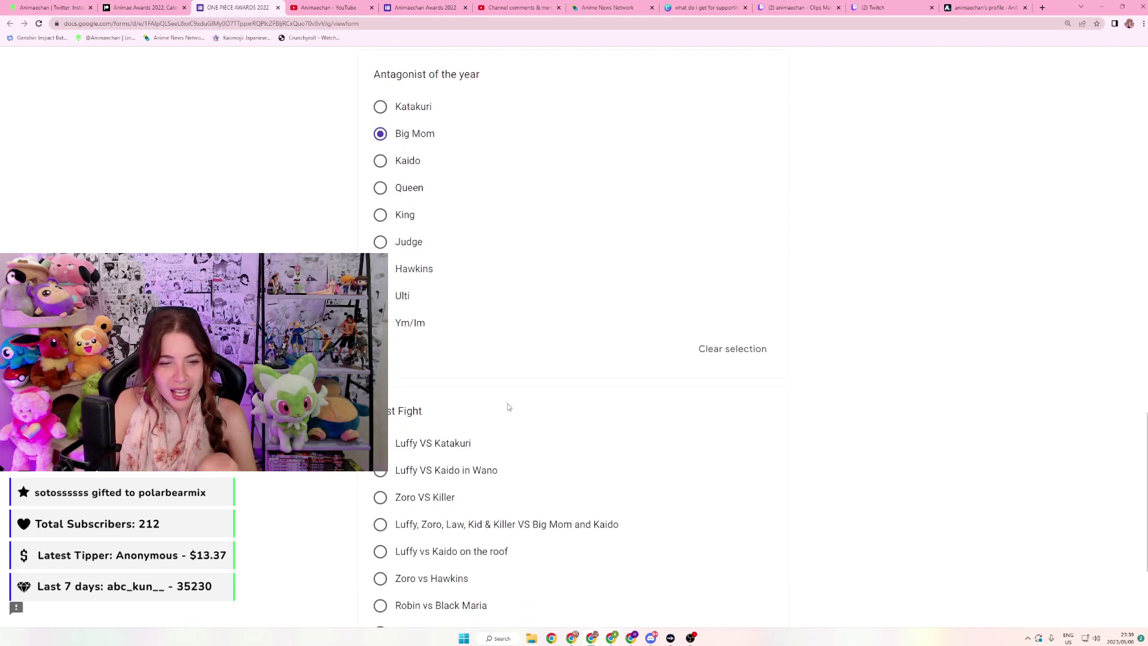
{"action": "scroll", "coordinate": [509, 410], "scroll_direction": "down", "scroll_amount": 2}
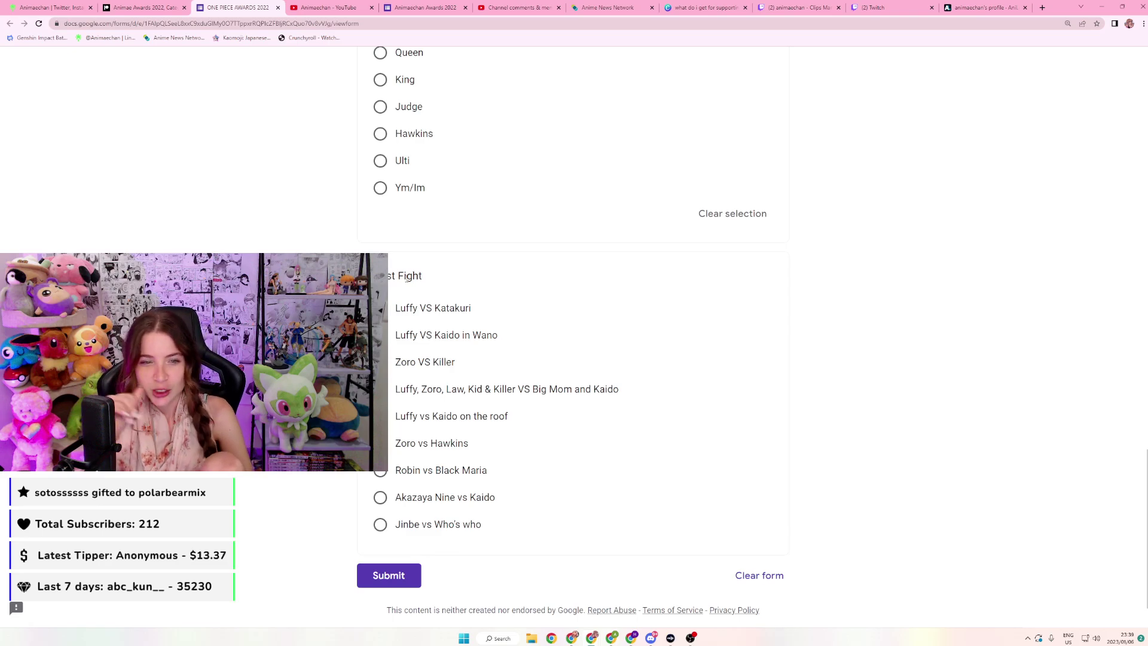
{"action": "left_click", "coordinate": [449, 392]}
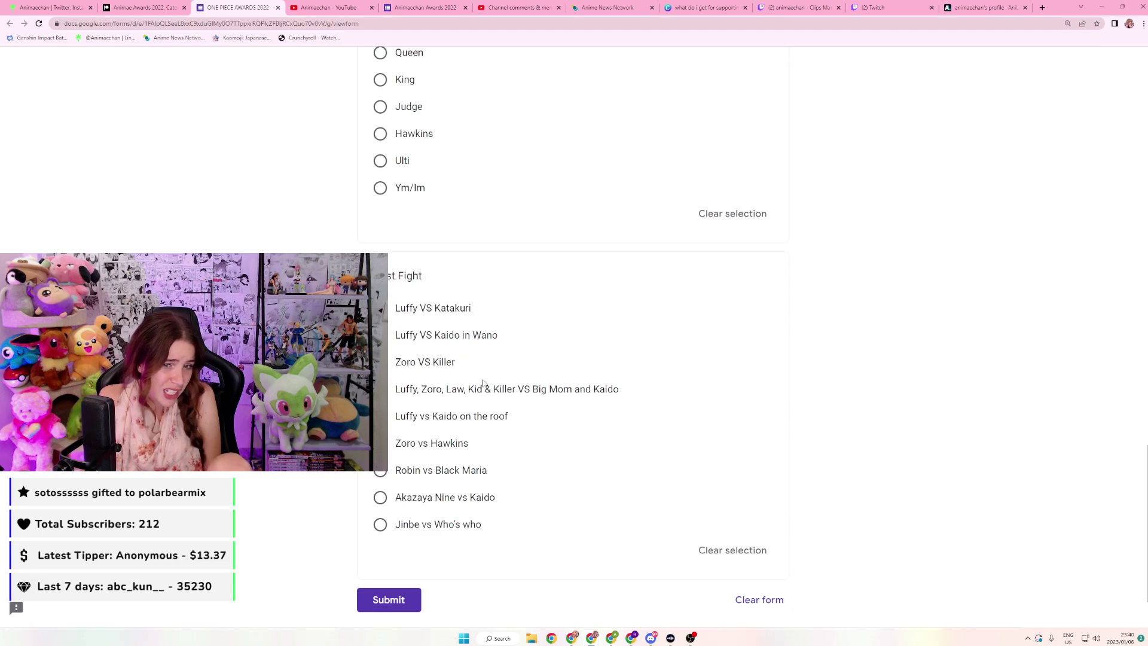
{"action": "left_click", "coordinate": [396, 600]}
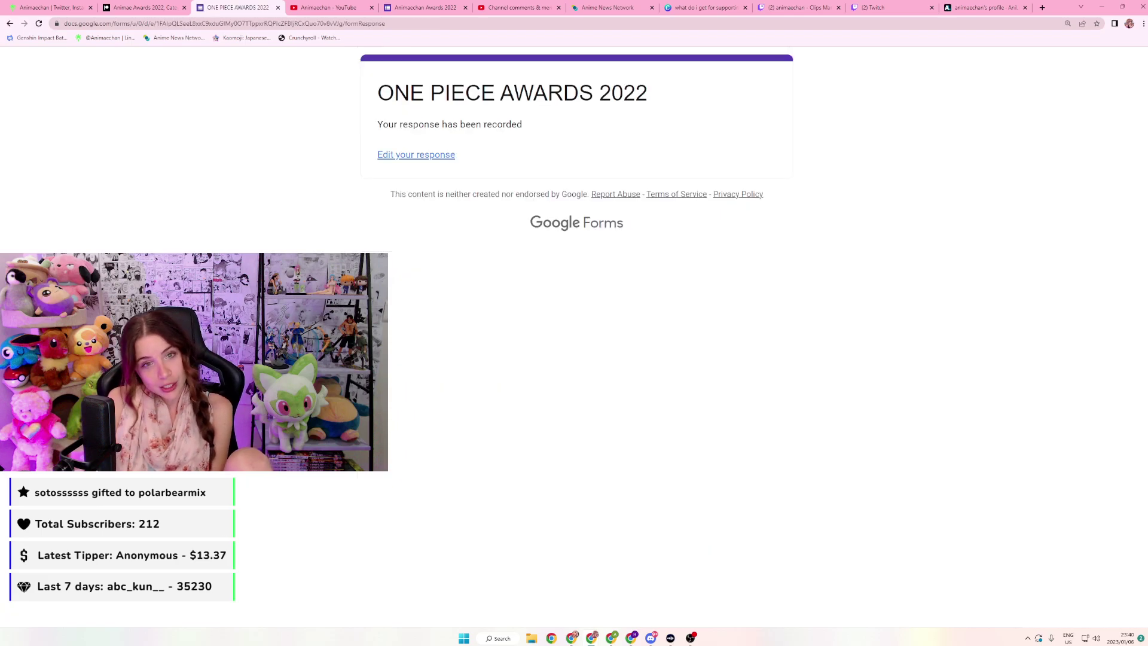